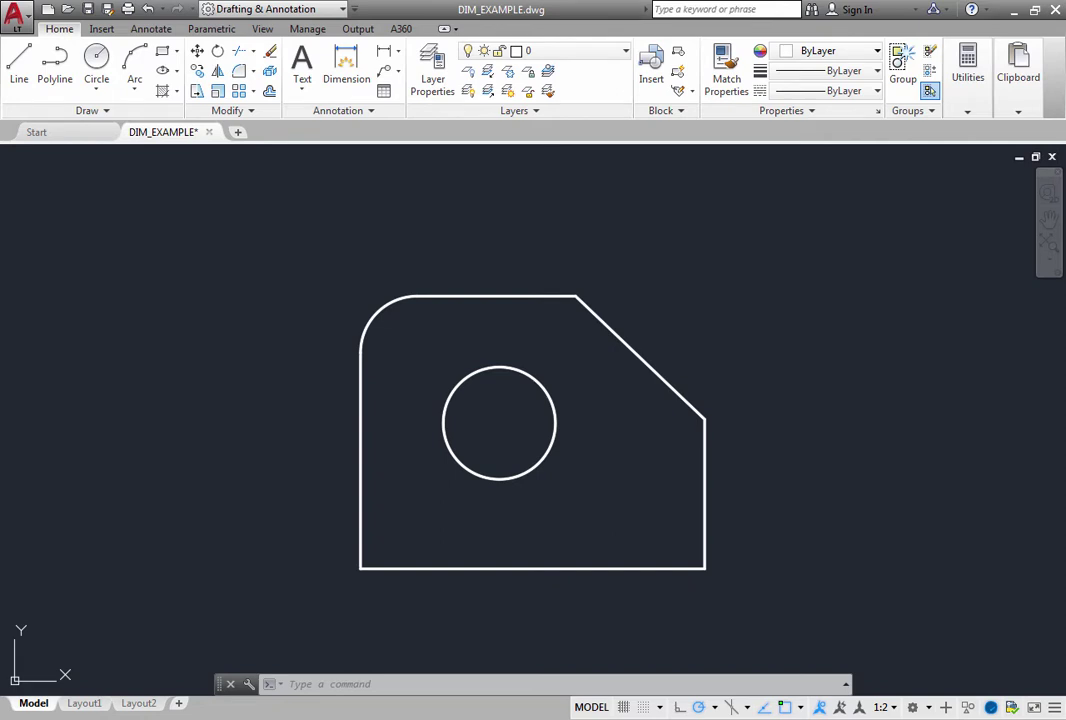
# Review the drawing's layers, switch to the Annotate tools, and keep Annotative as the dimension style
pyautogui.click(617, 60)
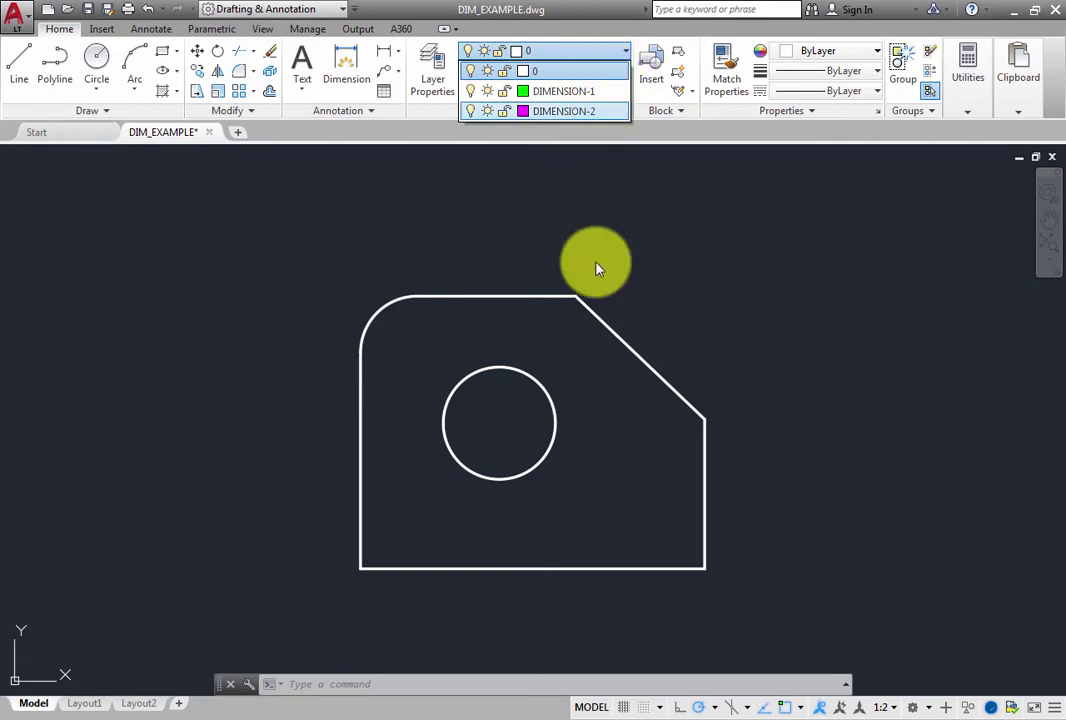
pyautogui.click(155, 34)
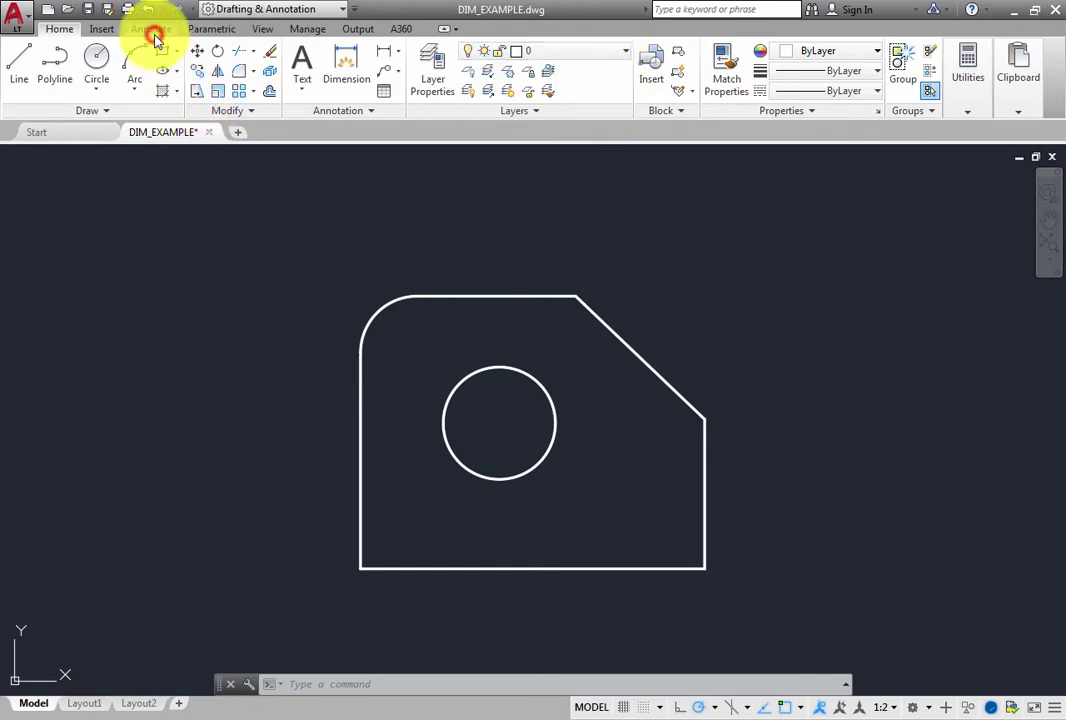
pyautogui.click(155, 35)
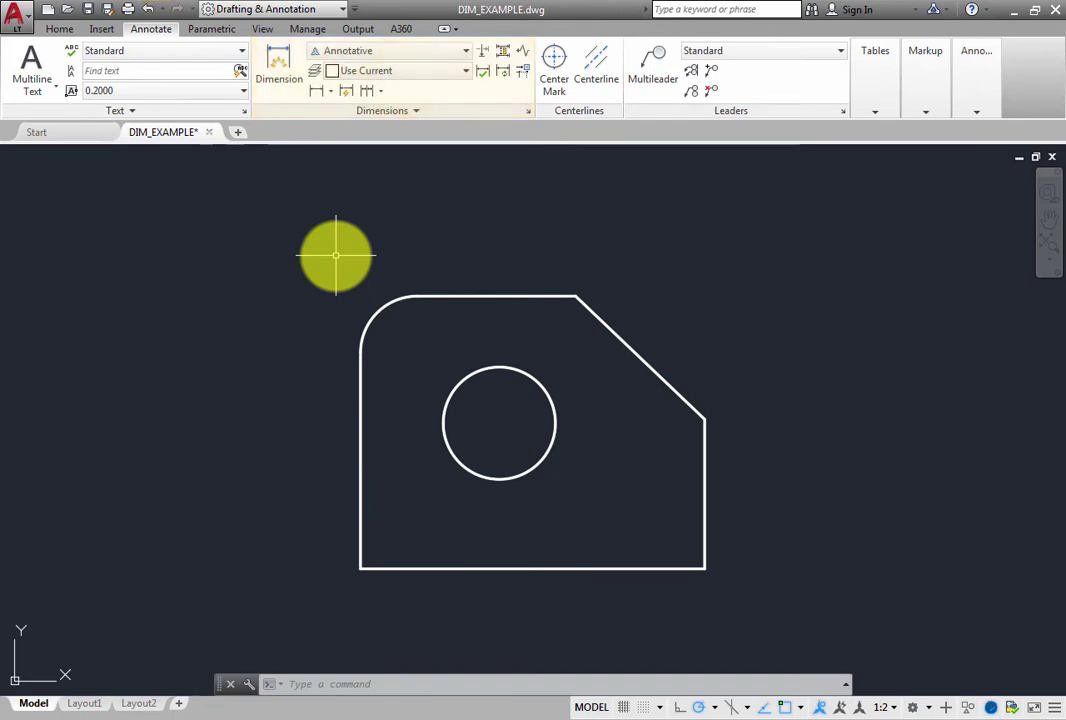
pyautogui.click(467, 55)
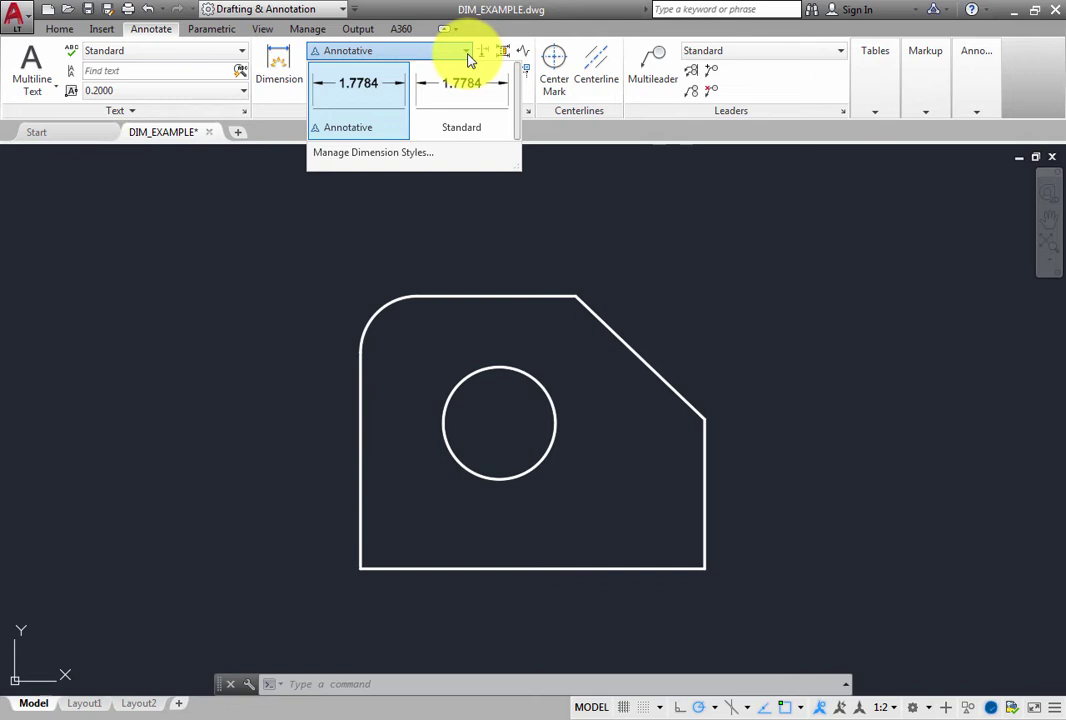
pyautogui.click(467, 51)
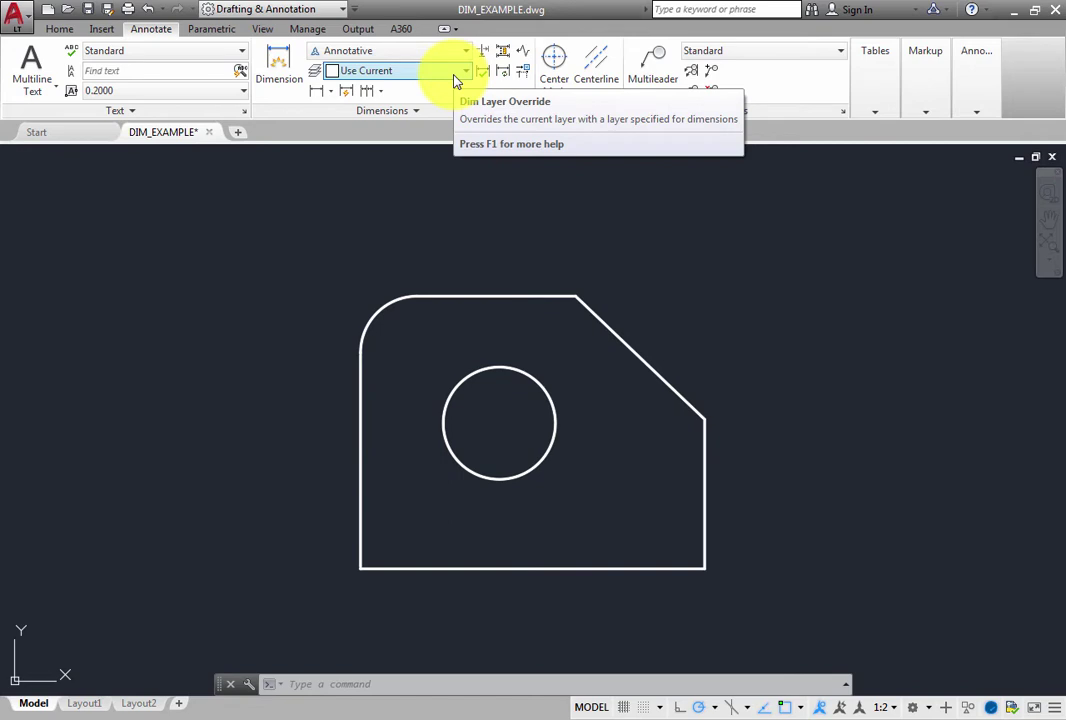
pyautogui.click(455, 79)
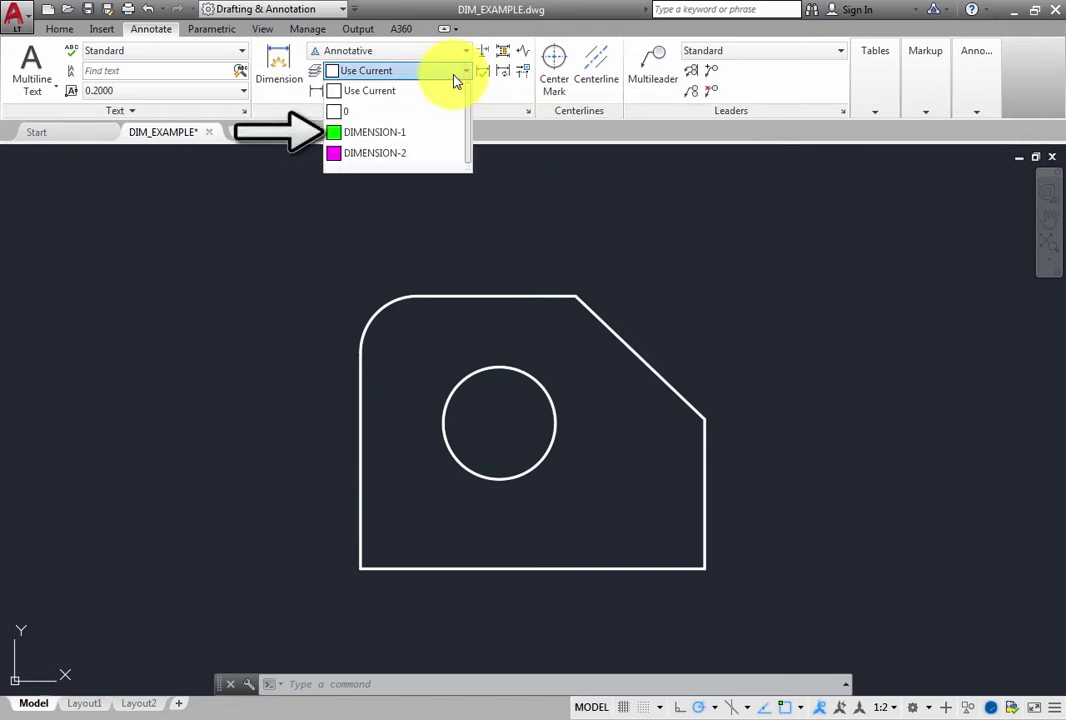
# Set the Dim Layer Override to DIMENSION-1
pyautogui.click(388, 140)
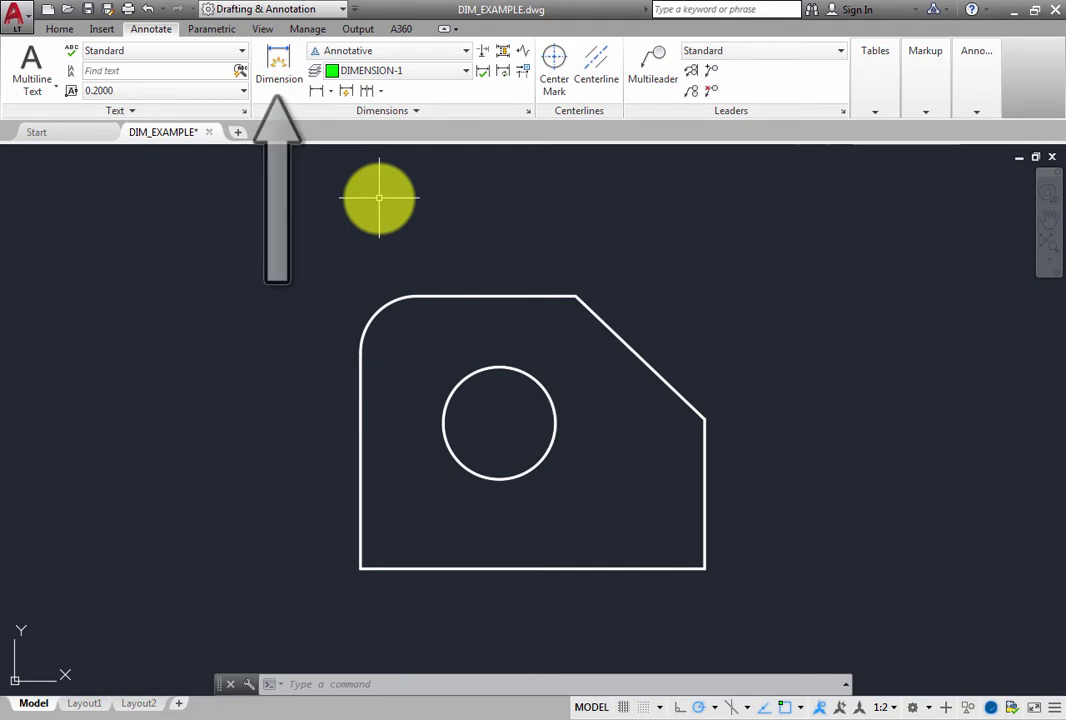
# Run DIM and place a 12.1524 linear dimension below the plate's bottom edge
pyautogui.click(278, 80)
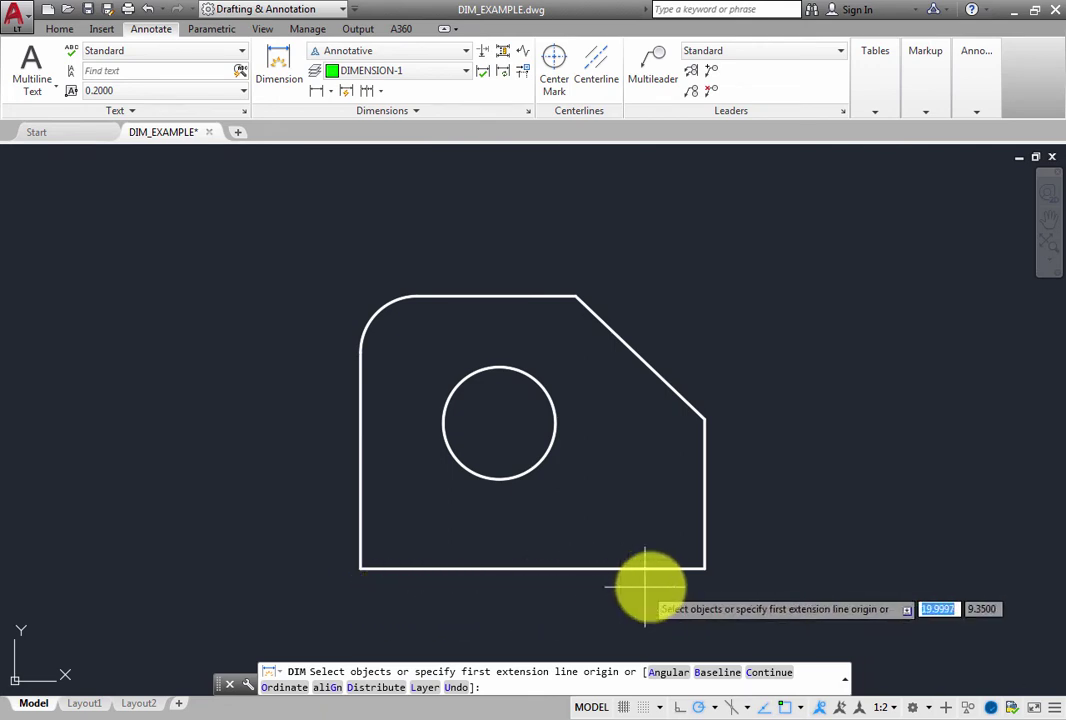
pyautogui.press('Return')
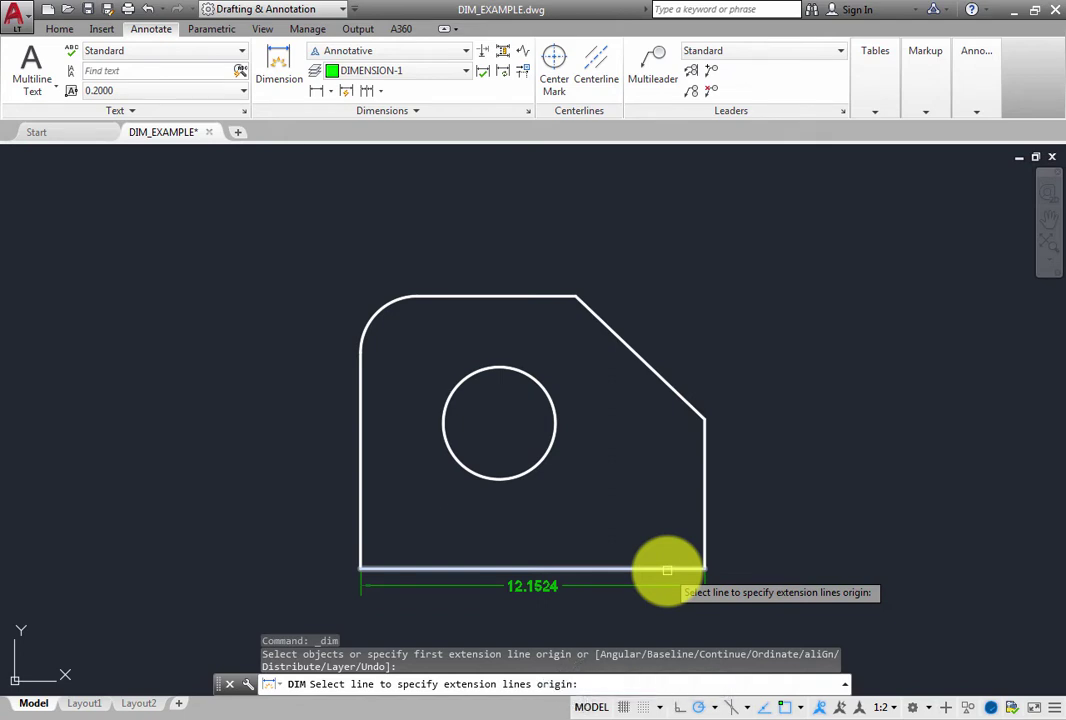
pyautogui.click(667, 570)
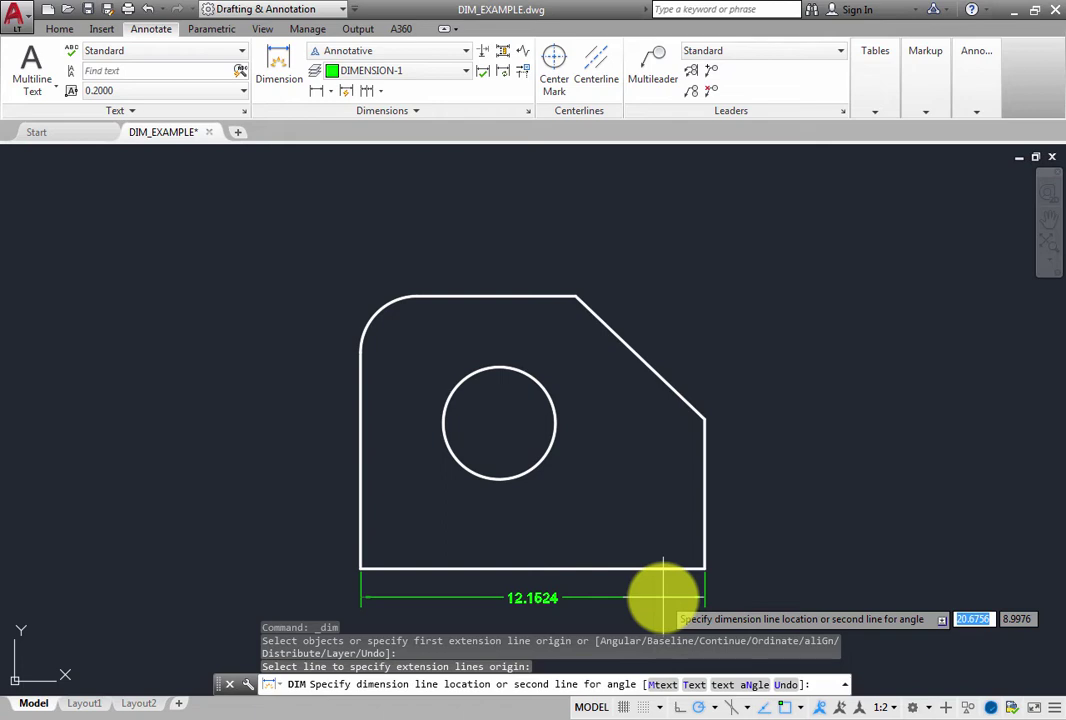
pyautogui.click(663, 598)
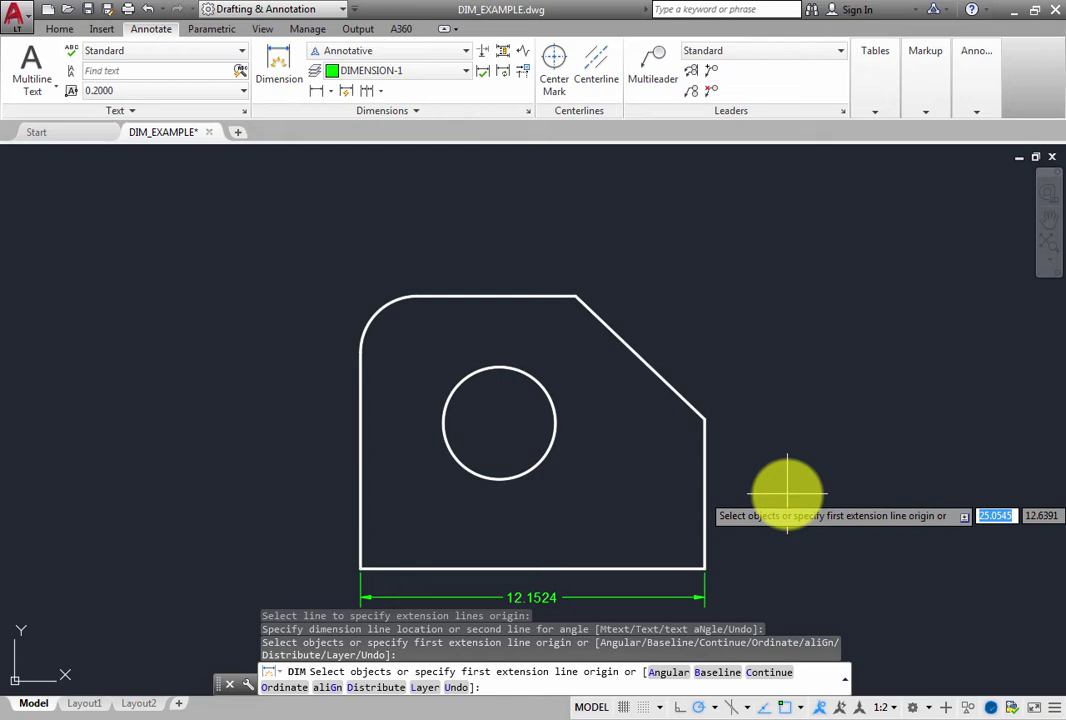
# Switch the dimension layer to DIMENSION-2 and add a 6.2973 aligned dimension beside the chamfer
pyautogui.click(458, 76)
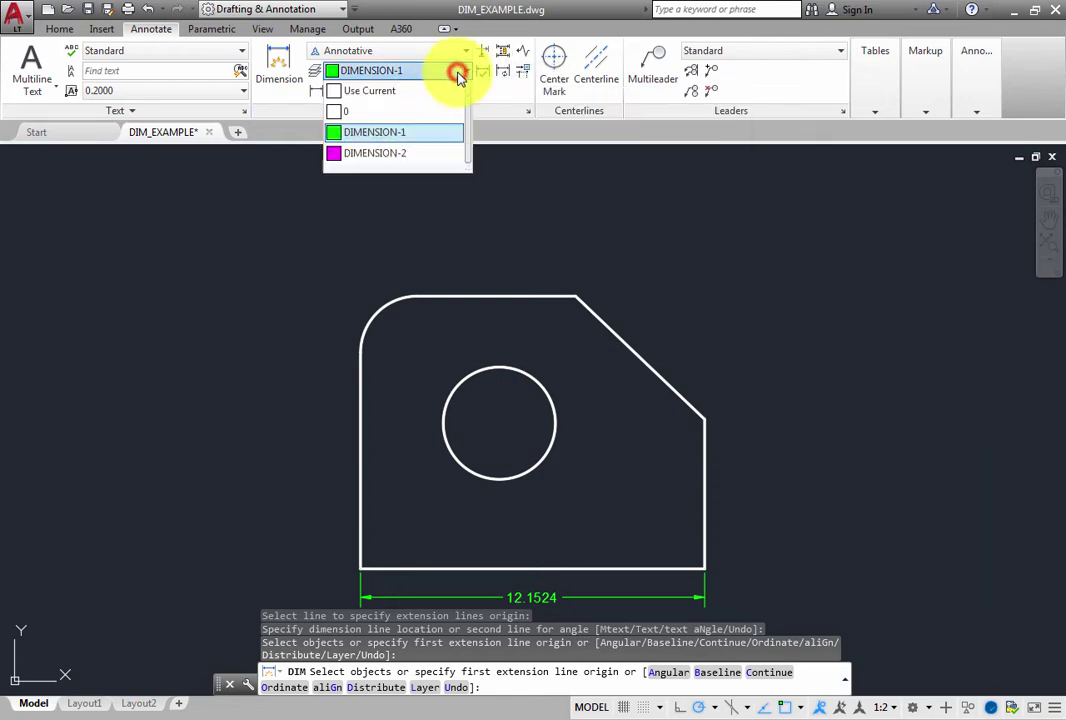
pyautogui.click(417, 155)
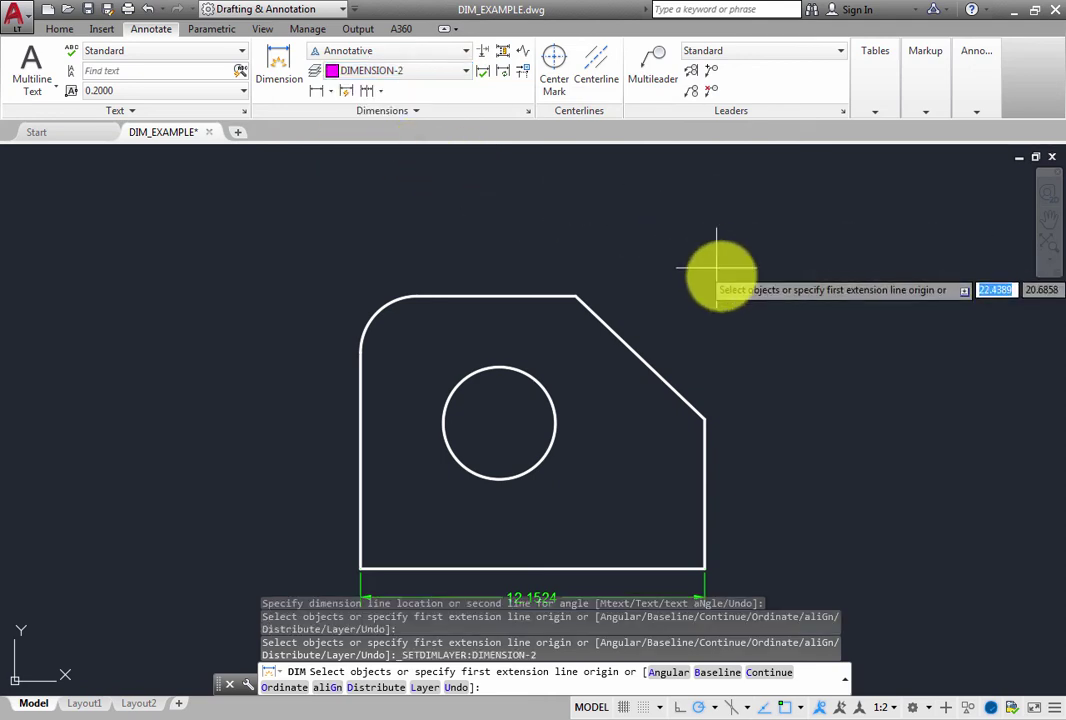
pyautogui.click(685, 400)
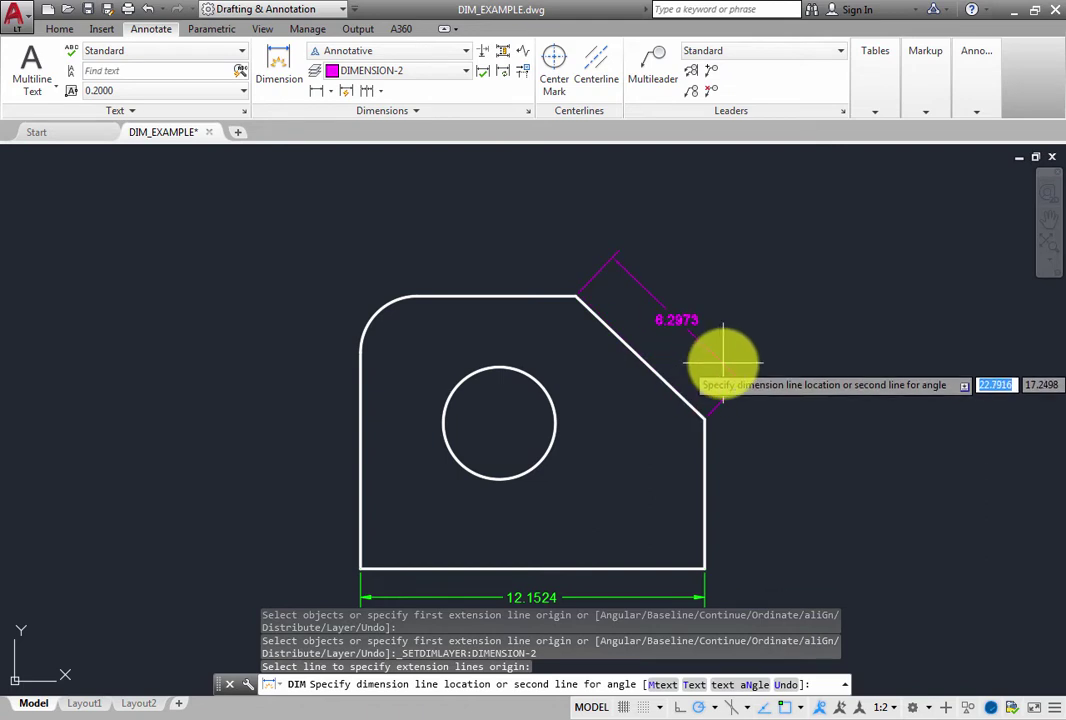
pyautogui.click(725, 362)
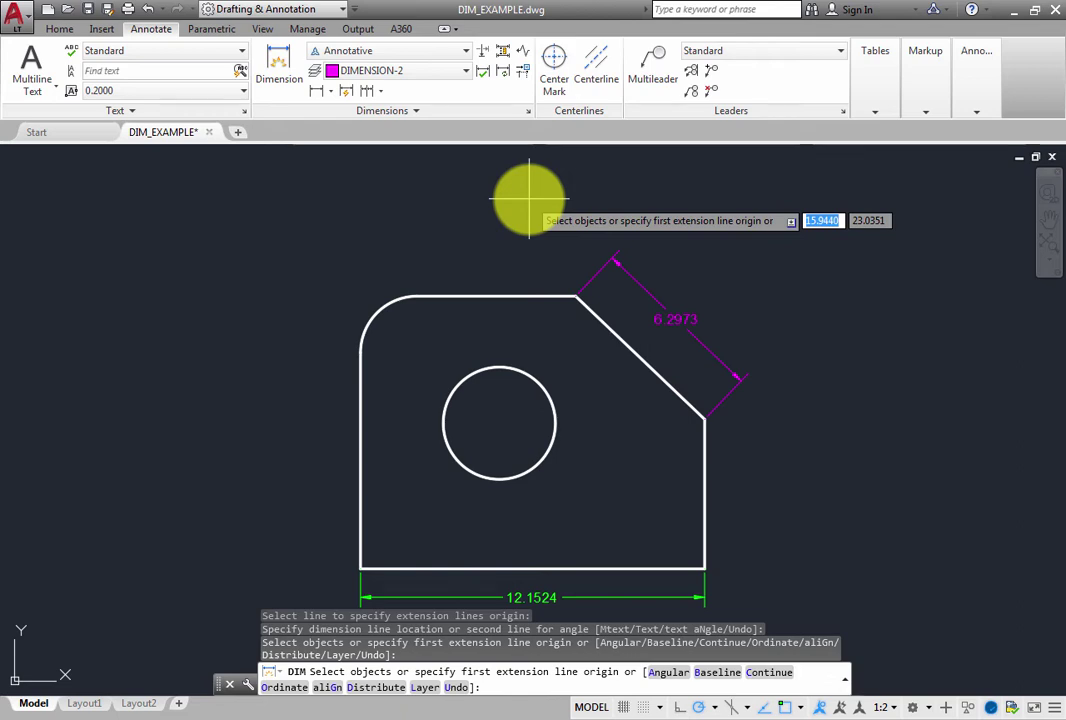
# Set the DIM layer back to DIMENSION-1 by matching the bottom dimension's layer
pyautogui.rightClick(529, 200)
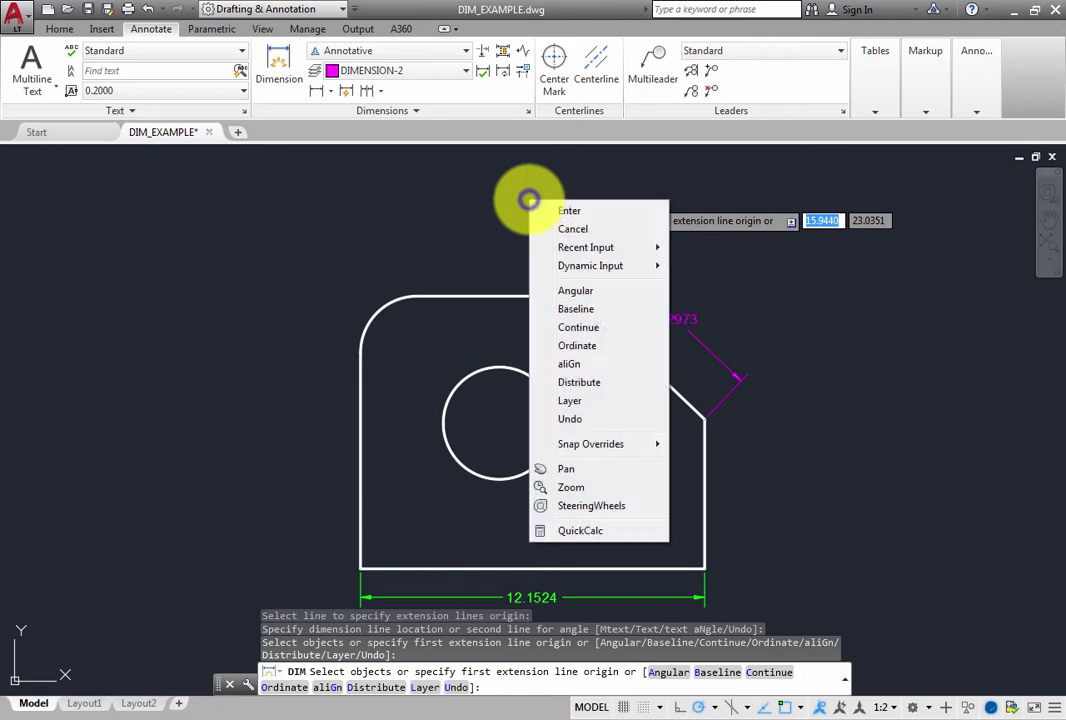
pyautogui.click(584, 401)
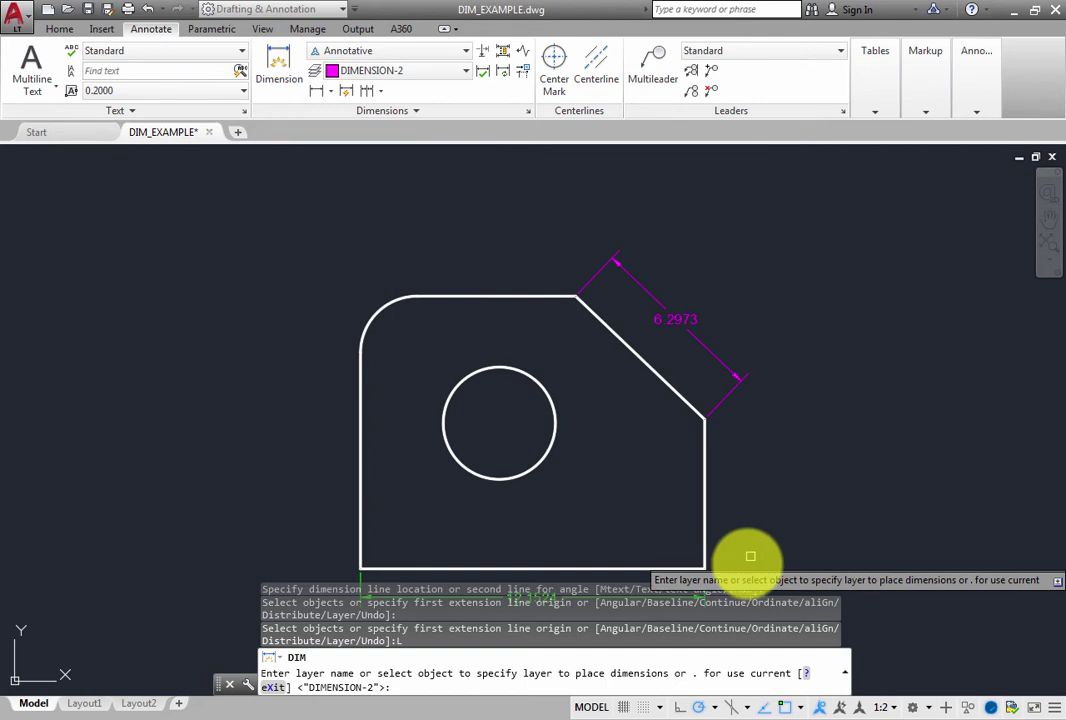
pyautogui.click(706, 582)
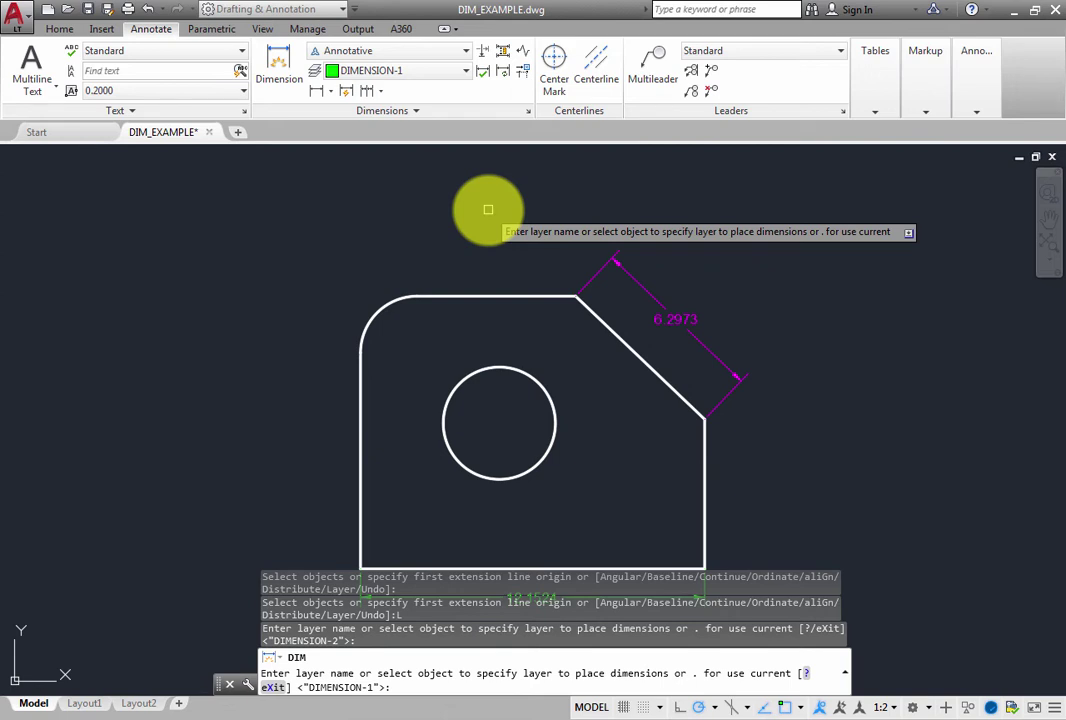
pyautogui.press('Return')
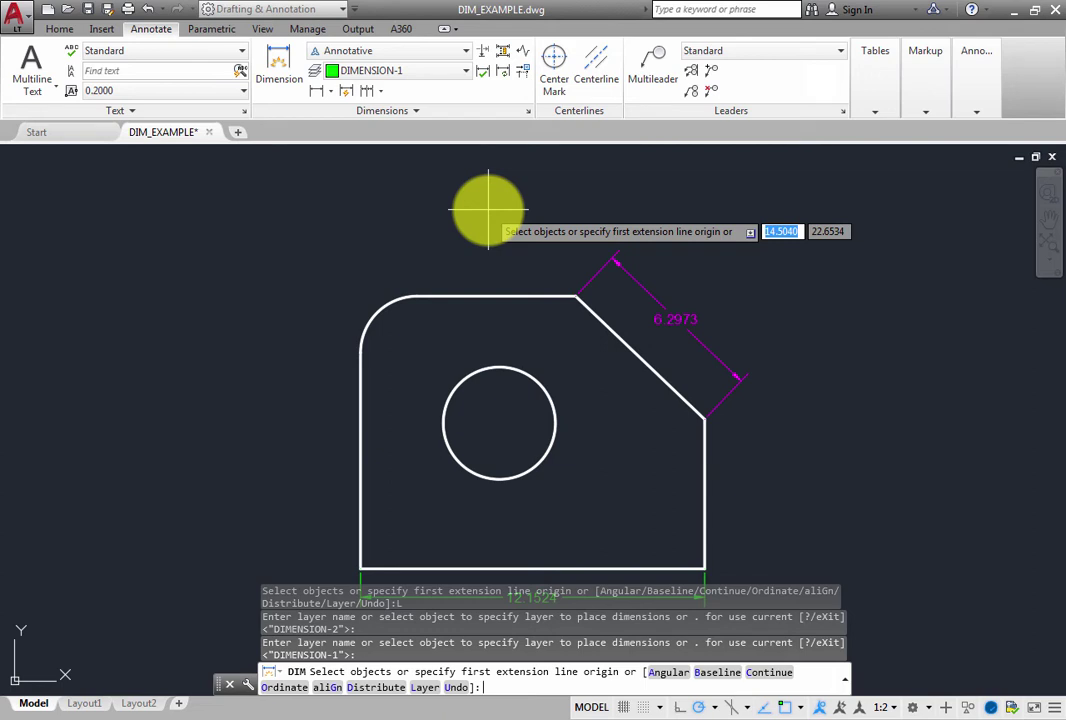
# Add an R2.0000 radius dimension to the top-left arc, placed above-left
pyautogui.click(382, 297)
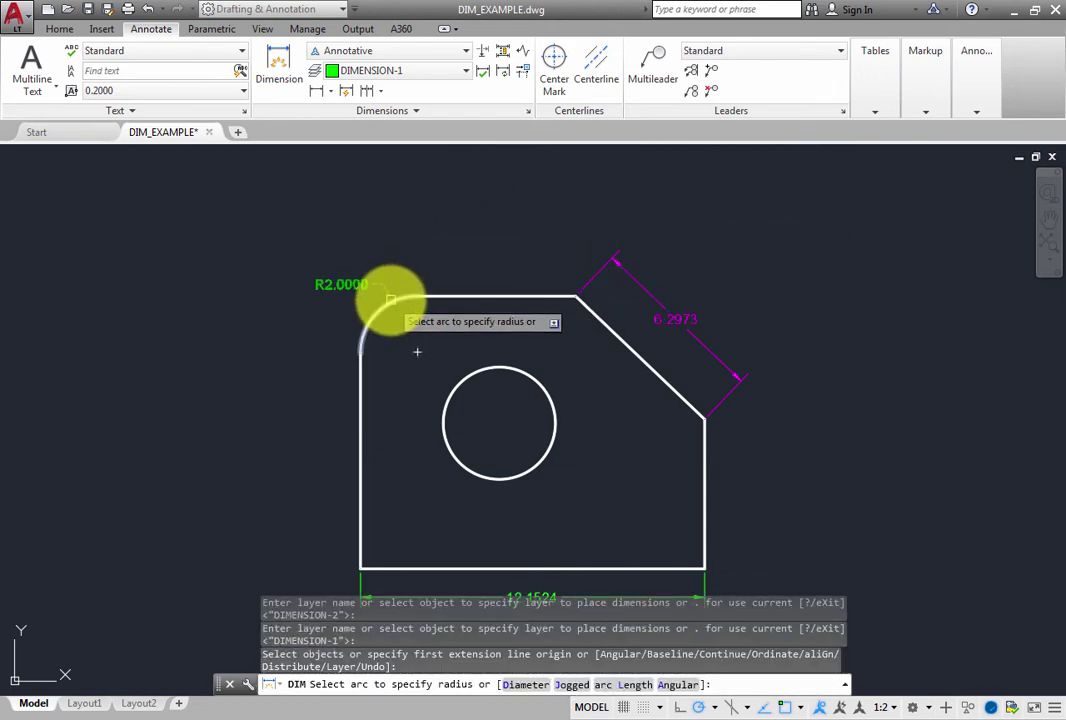
pyautogui.click(391, 299)
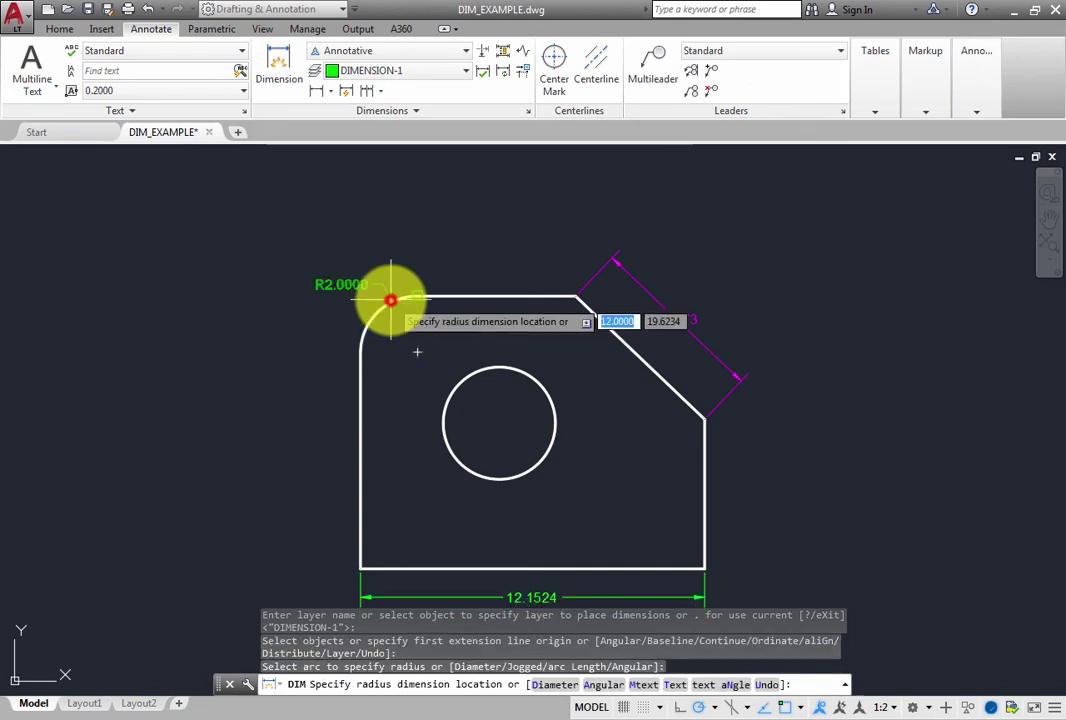
pyautogui.click(313, 263)
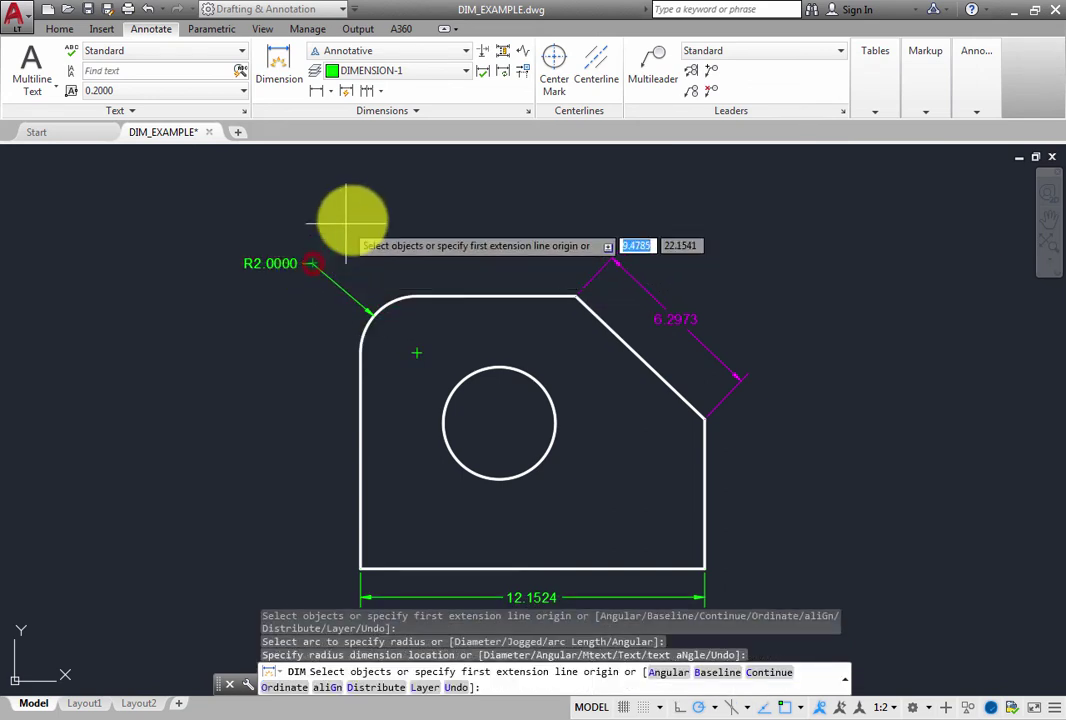
# Set the DIM layer option to a new layer named MyDimensions
pyautogui.rightClick(400, 210)
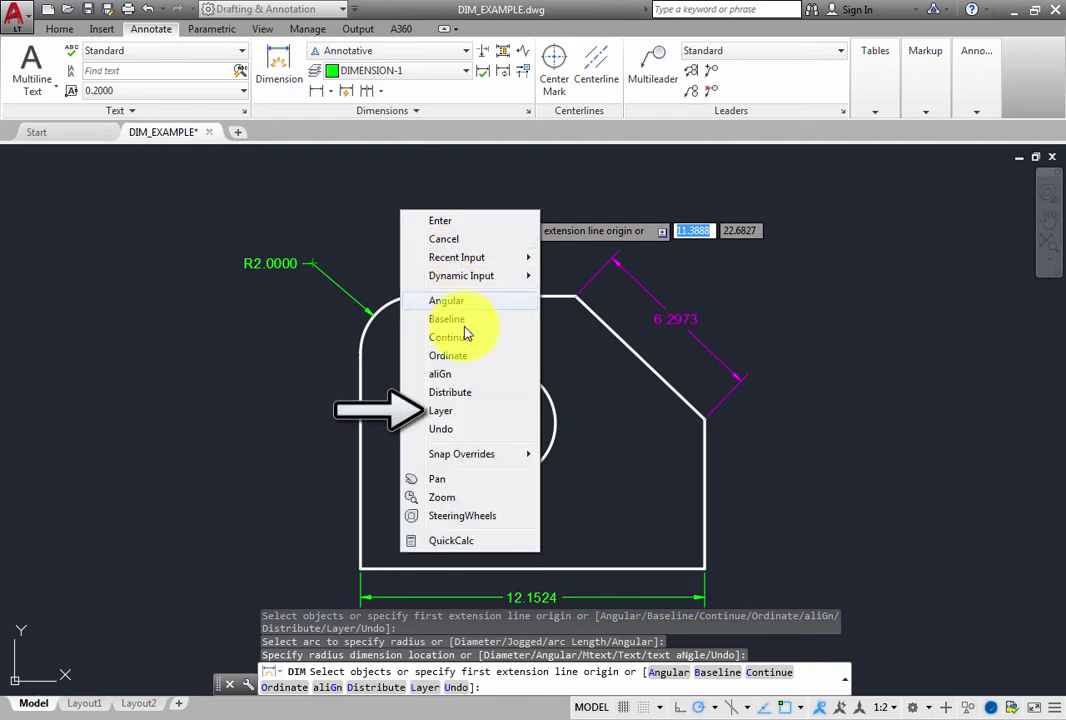
pyautogui.click(452, 414)
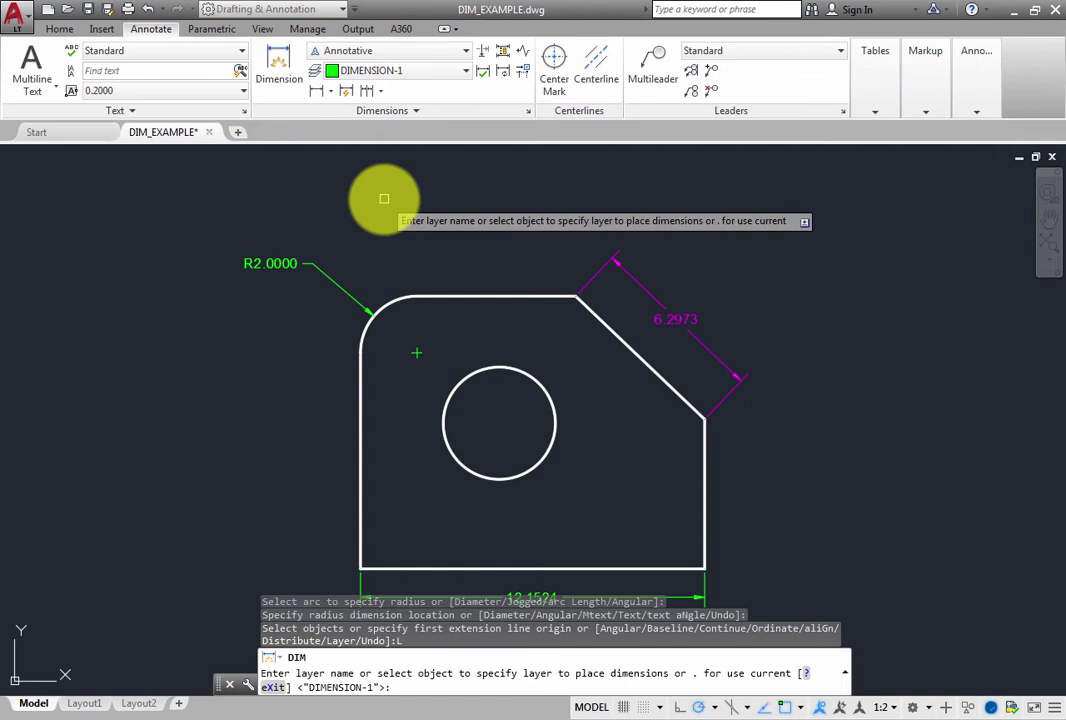
pyautogui.write('MyDimensions')
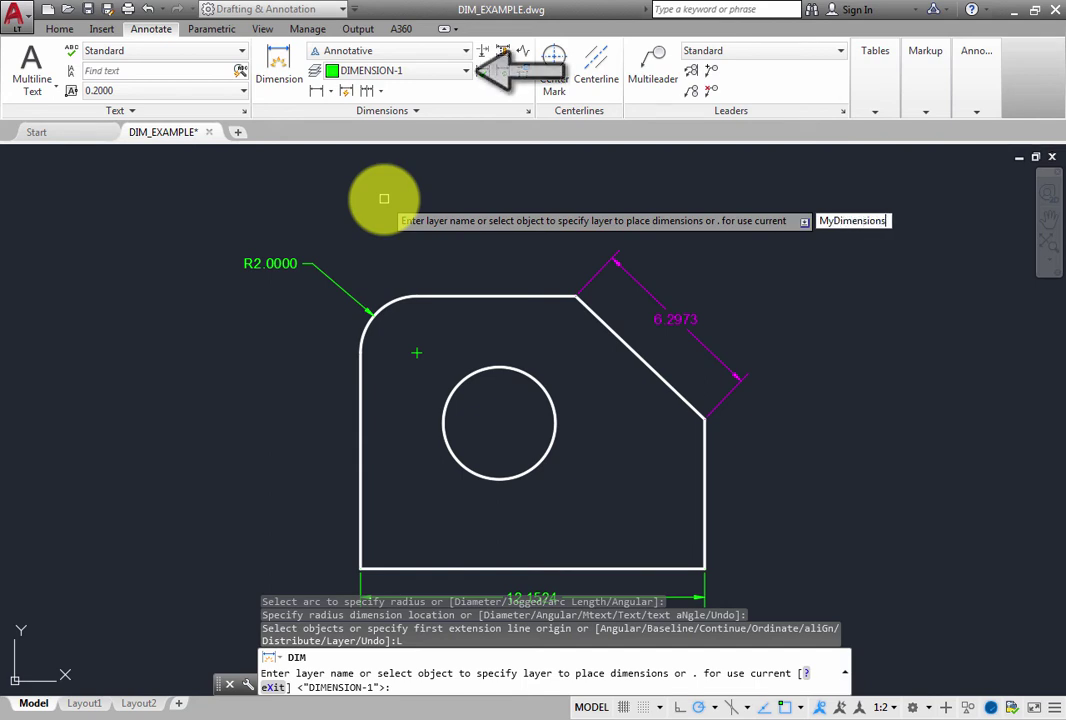
pyautogui.press('Return')
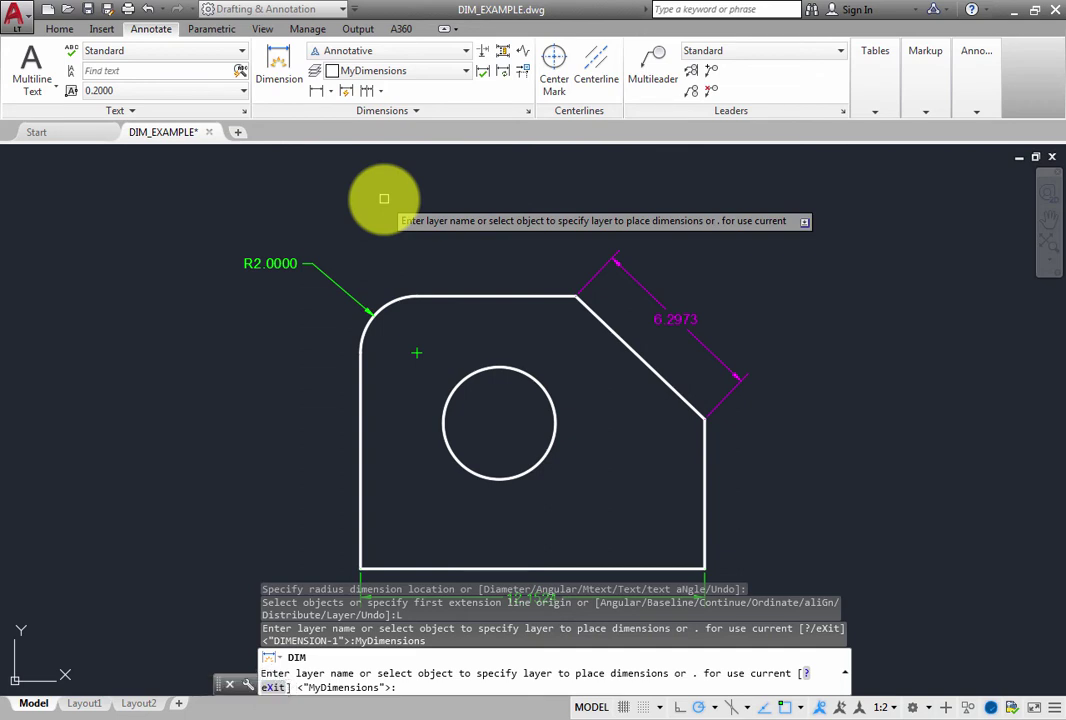
pyautogui.press('Return')
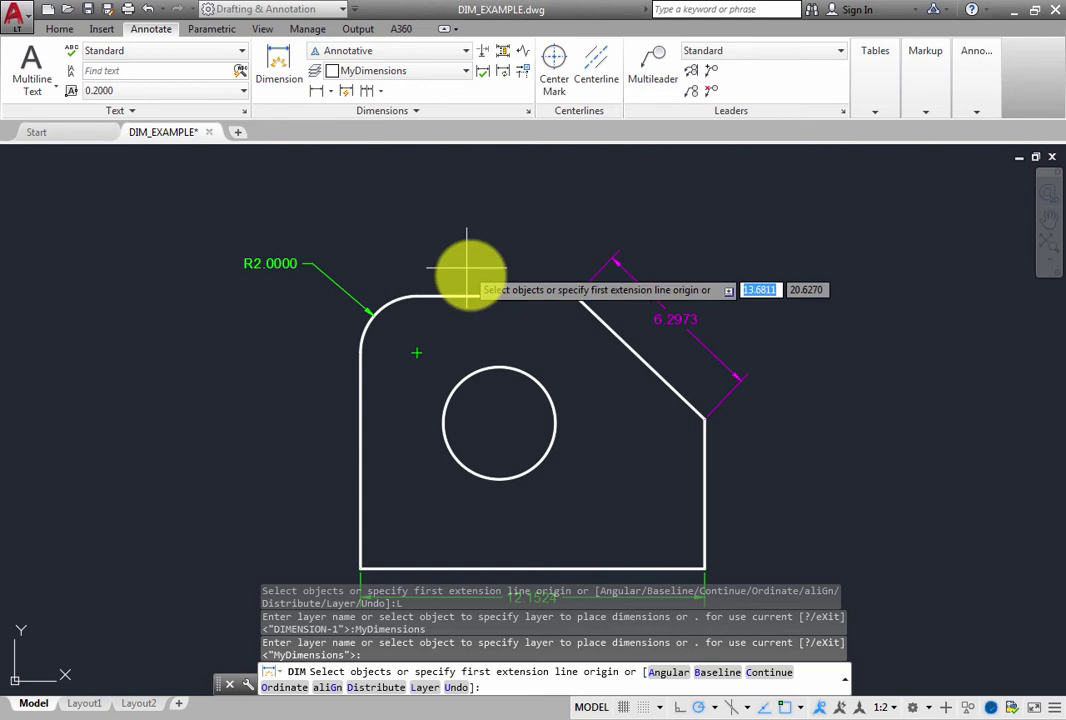
# Add a Ø3.9603 diameter dimension to the central hole with a down-right leader, then end DIM
pyautogui.click(524, 368)
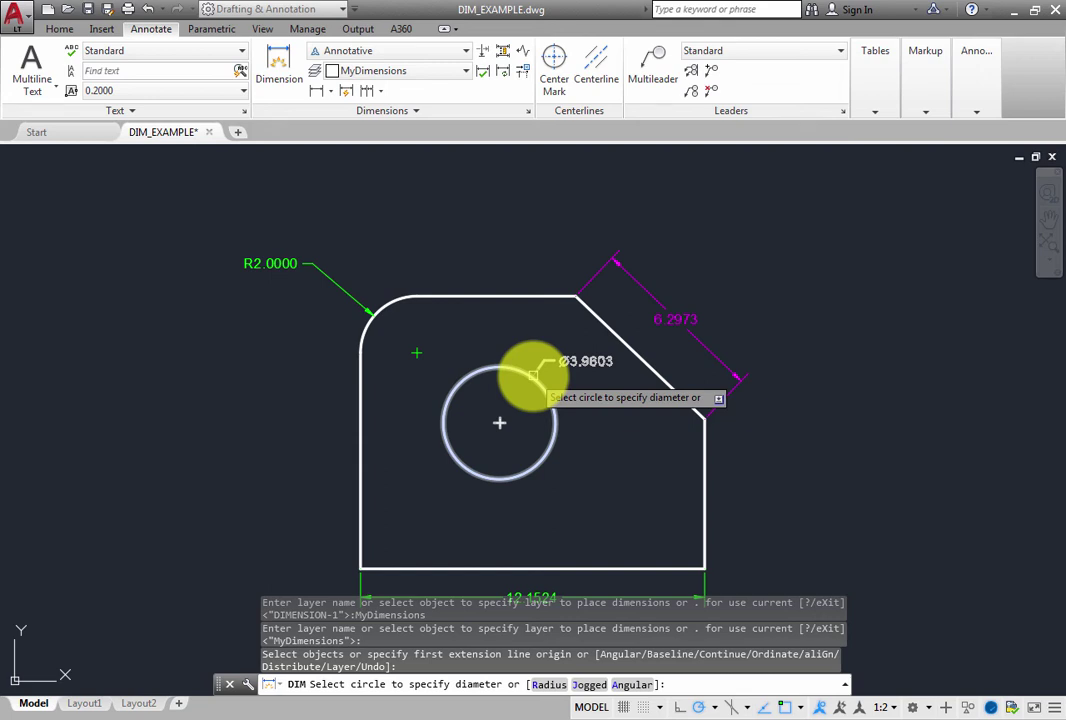
pyautogui.click(533, 375)
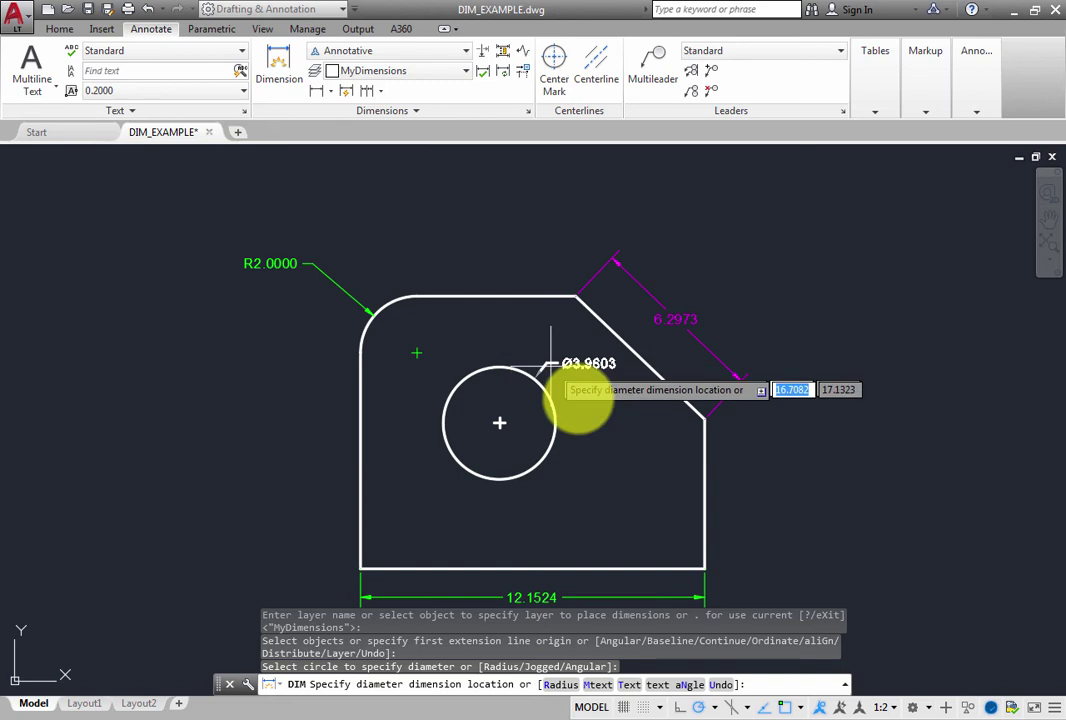
pyautogui.click(563, 510)
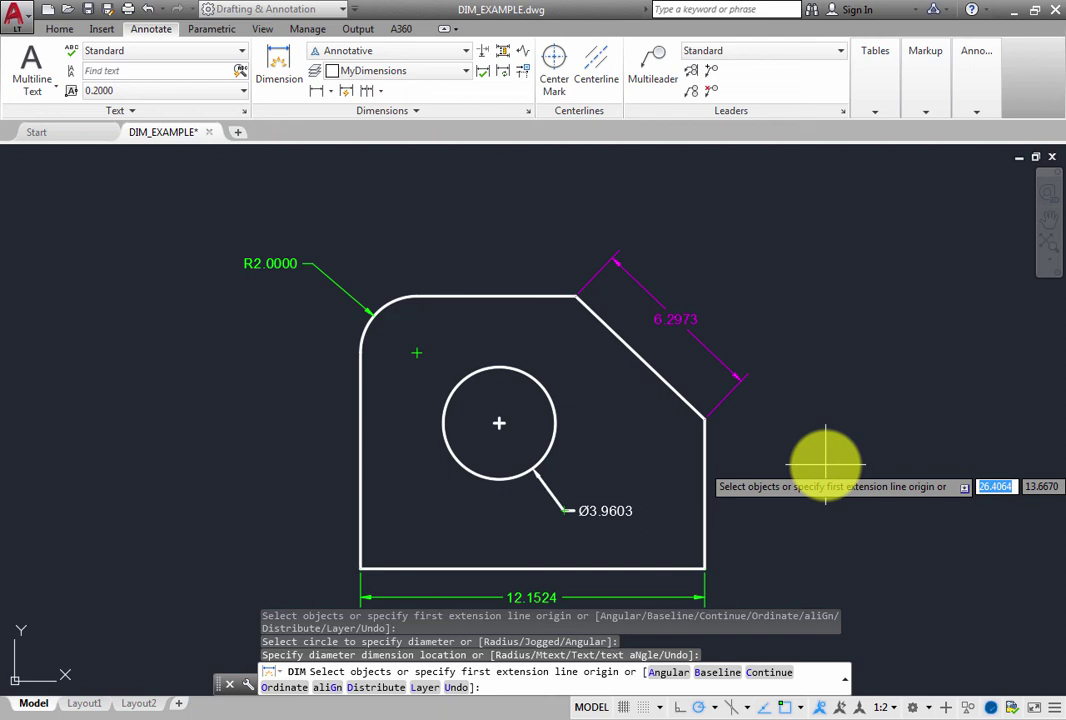
pyautogui.press('Return')
pyautogui.press('Escape')
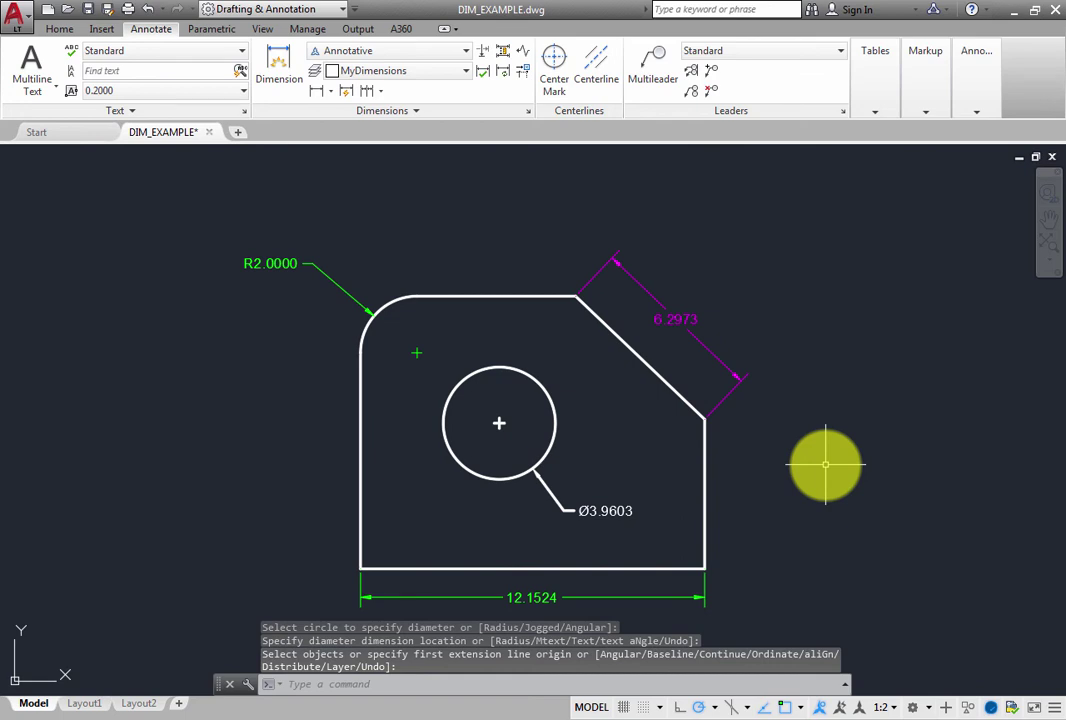
pyautogui.click(64, 31)
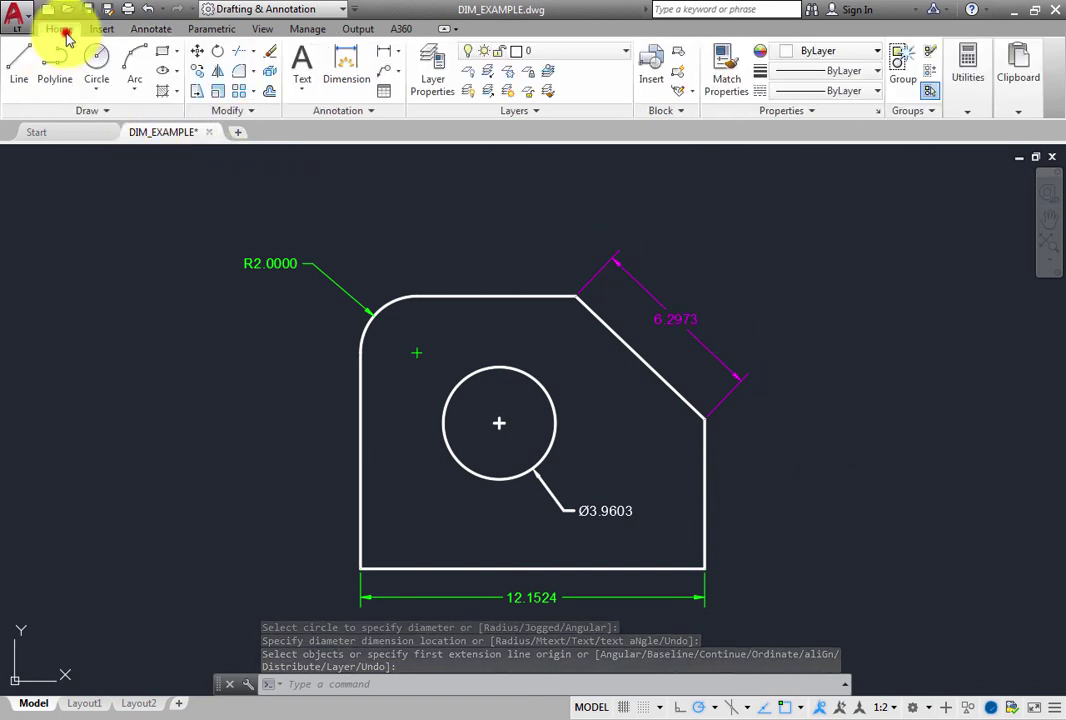
# Open Layer Properties, widen the Name column, and edit MyDimensions' 0.30 mm lineweight
pyautogui.click(433, 76)
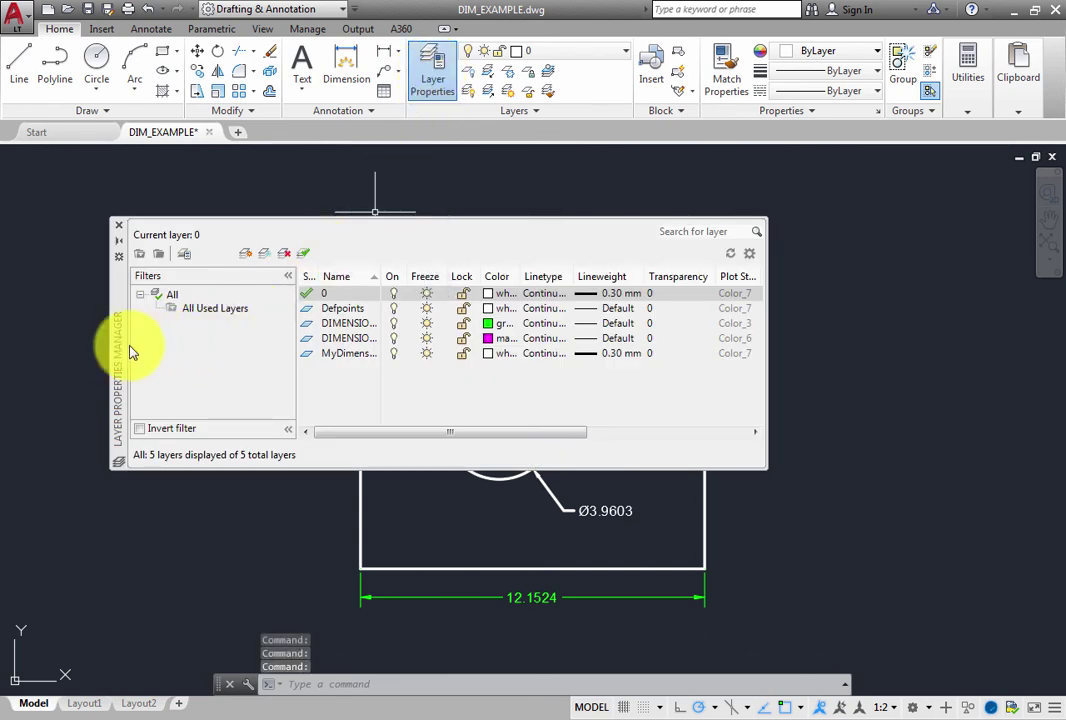
pyautogui.click(383, 276)
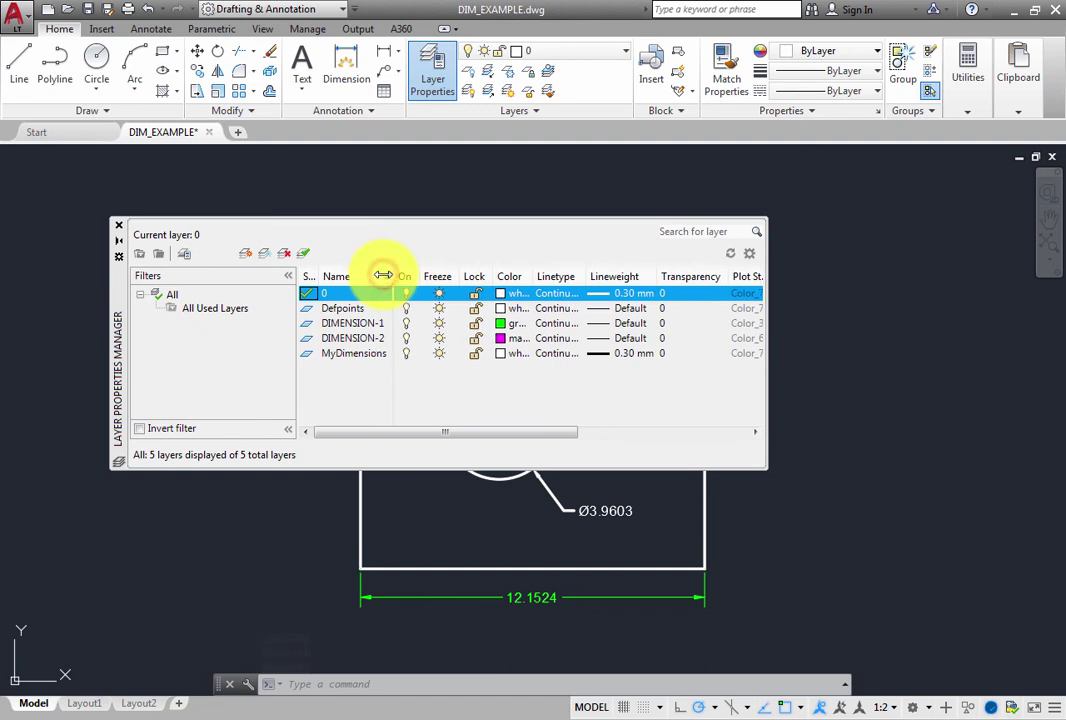
pyautogui.doubleClick(383, 276)
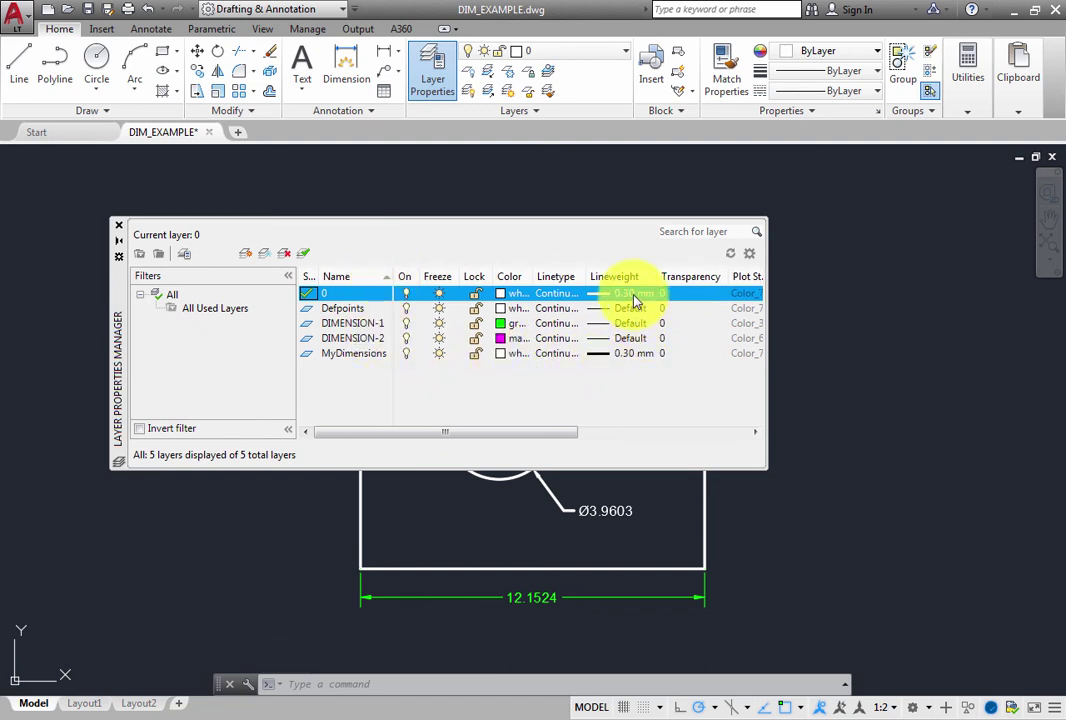
pyautogui.click(631, 355)
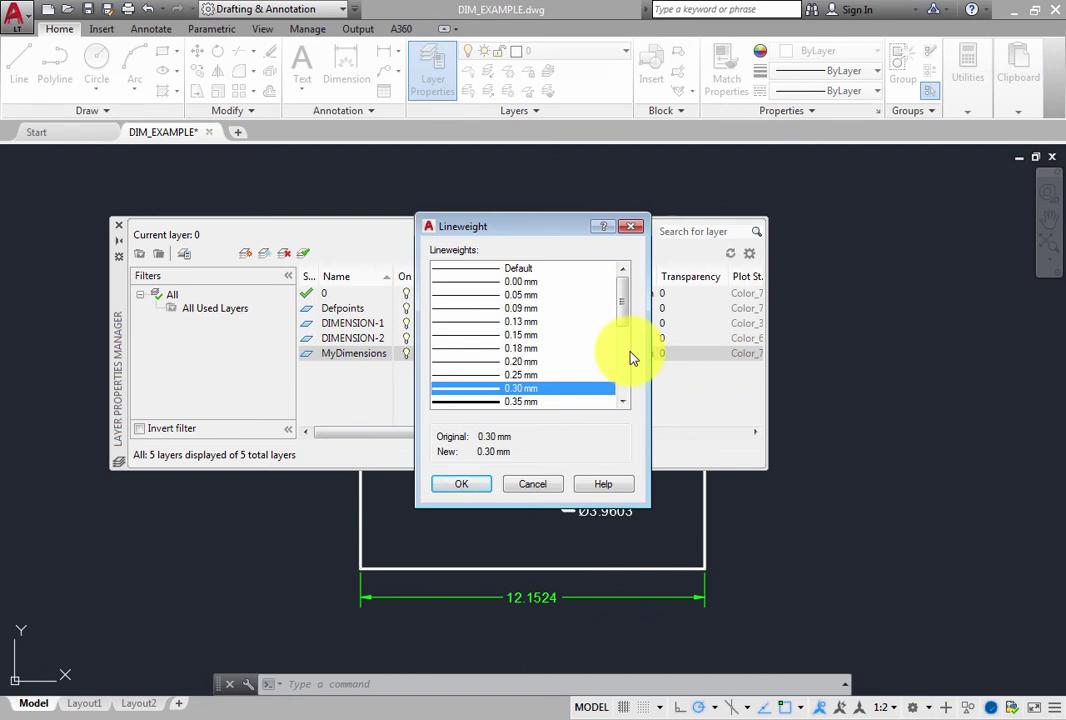
# Change MyDimensions' lineweight from 0.30 mm to Default and close the Layer Properties Manager
pyautogui.click(467, 270)
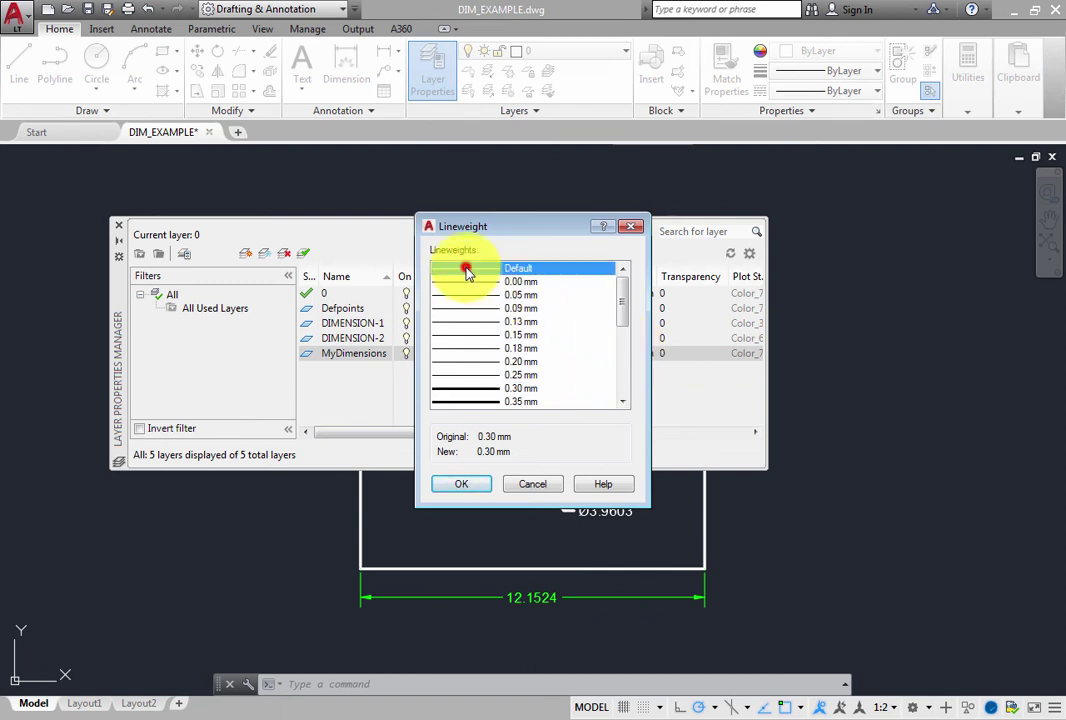
pyautogui.click(470, 484)
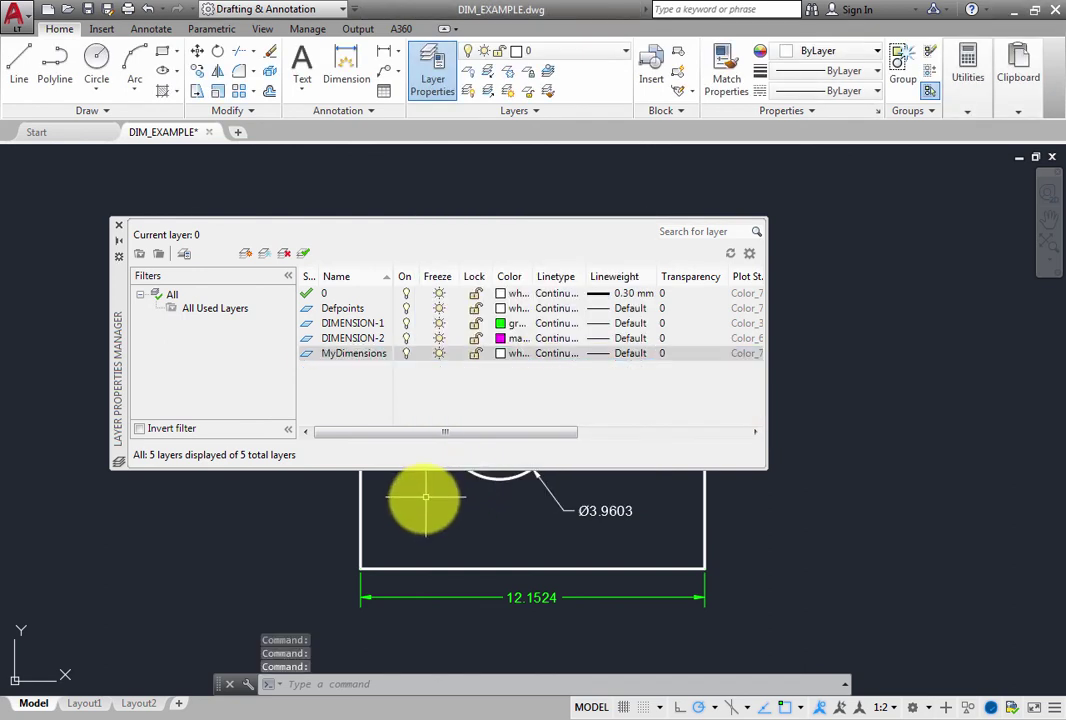
pyautogui.click(118, 226)
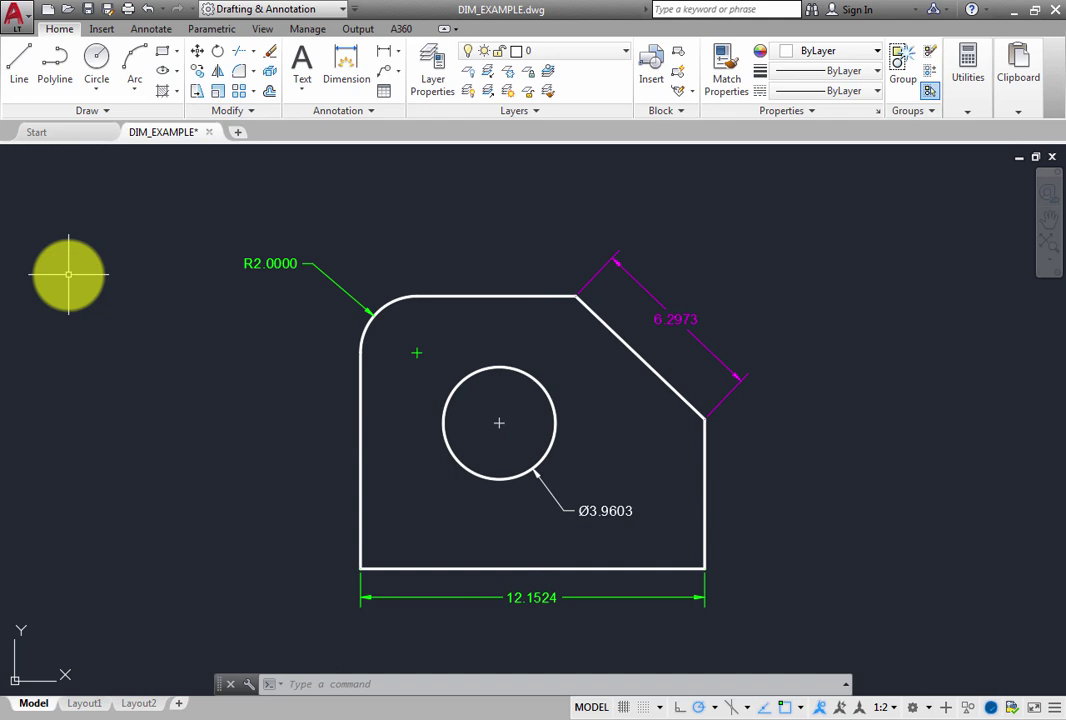
# Expand the Layer dropdown to list 0, Defpoints, DIMENSION-1, DIMENSION-2 and MyDimensions
pyautogui.click(614, 57)
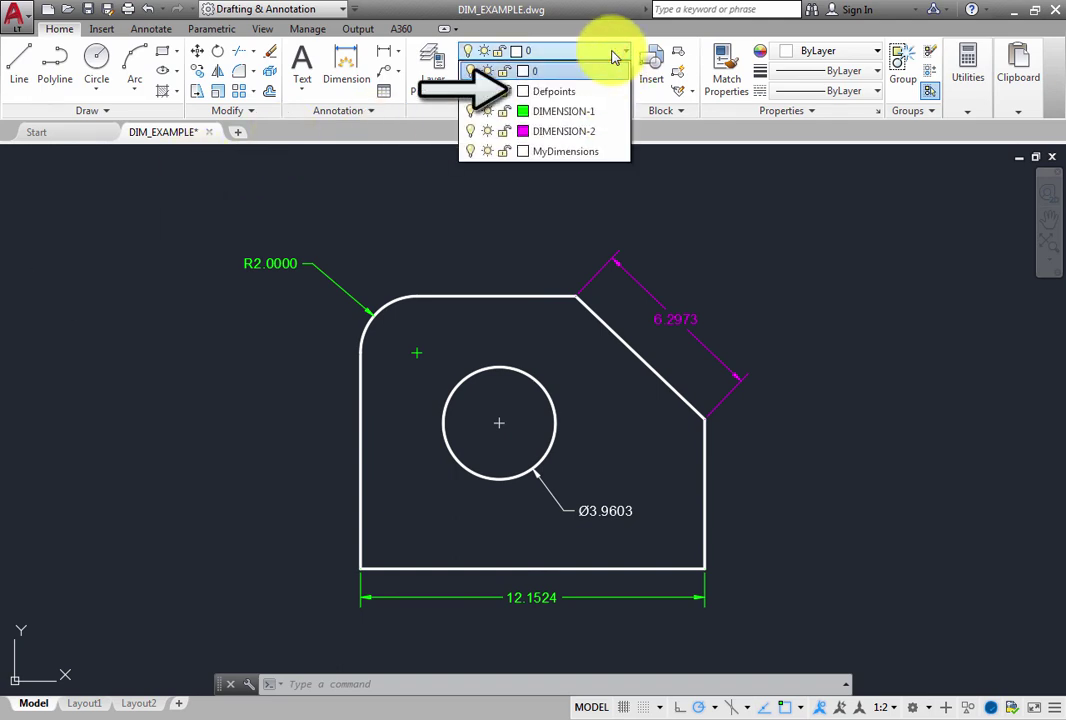